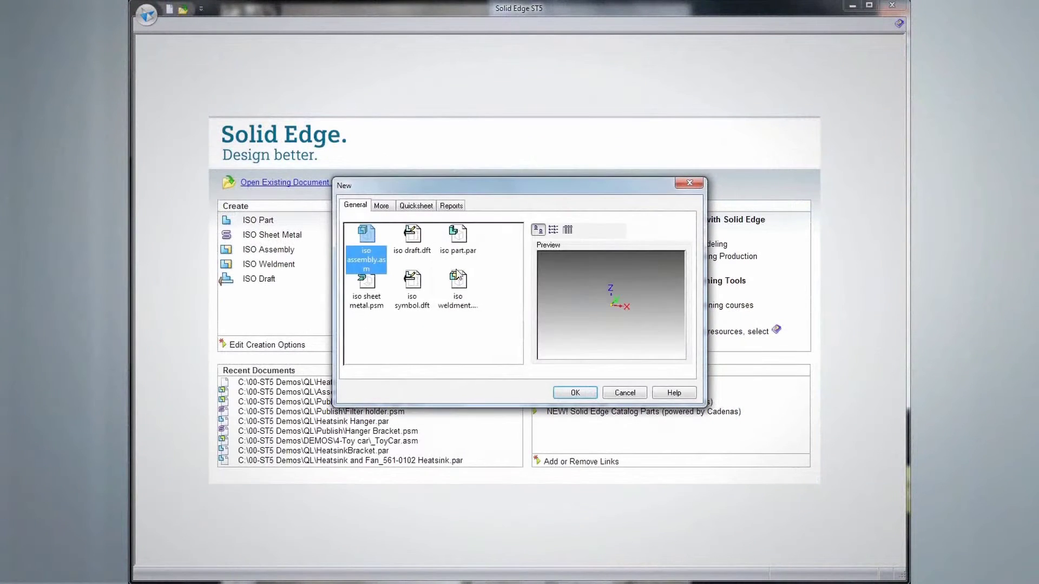
Step: Import the SolidWorks Heatsink and Fan assembly into a new part using the iso part.par template
{"action": "left_click", "coordinate": [457, 238]}
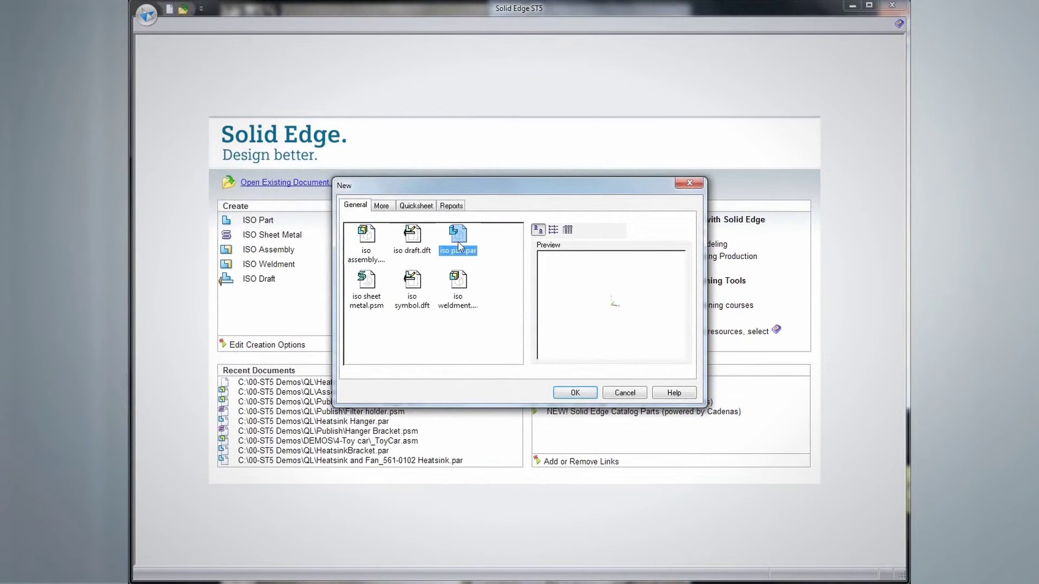
{"action": "left_click", "coordinate": [575, 393]}
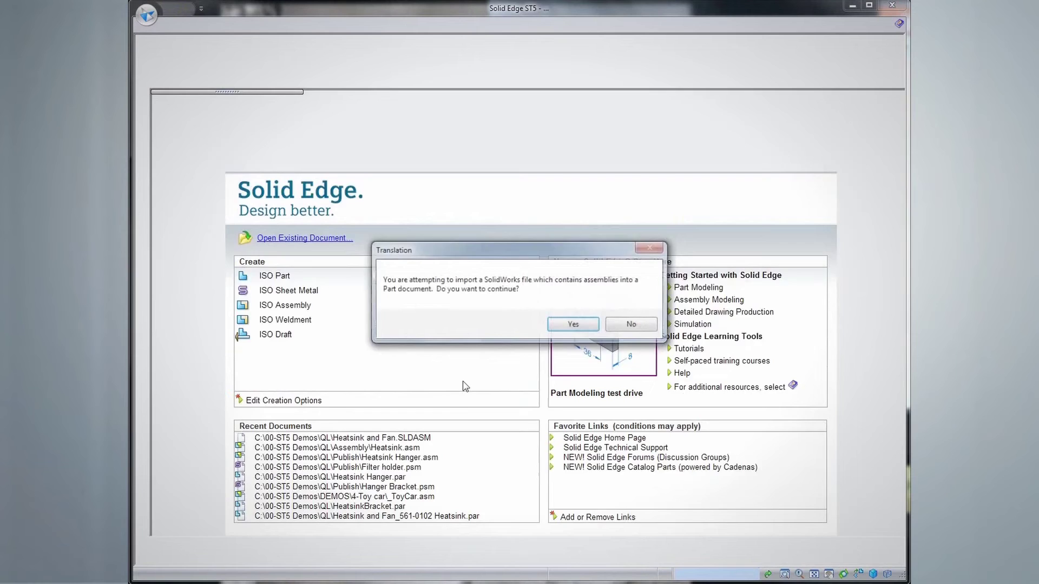
{"action": "left_click", "coordinate": [574, 325]}
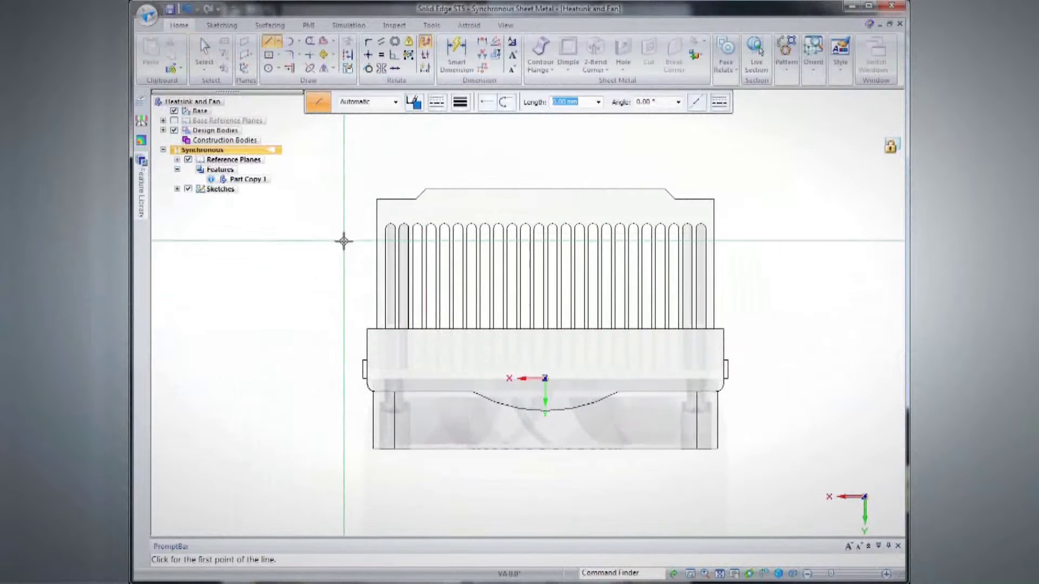
Step: Draw a line beside the heatsink and dimension the left and bottom gaps to 4
{"action": "left_click", "coordinate": [347, 238]}
{"action": "left_click", "coordinate": [744, 237]}
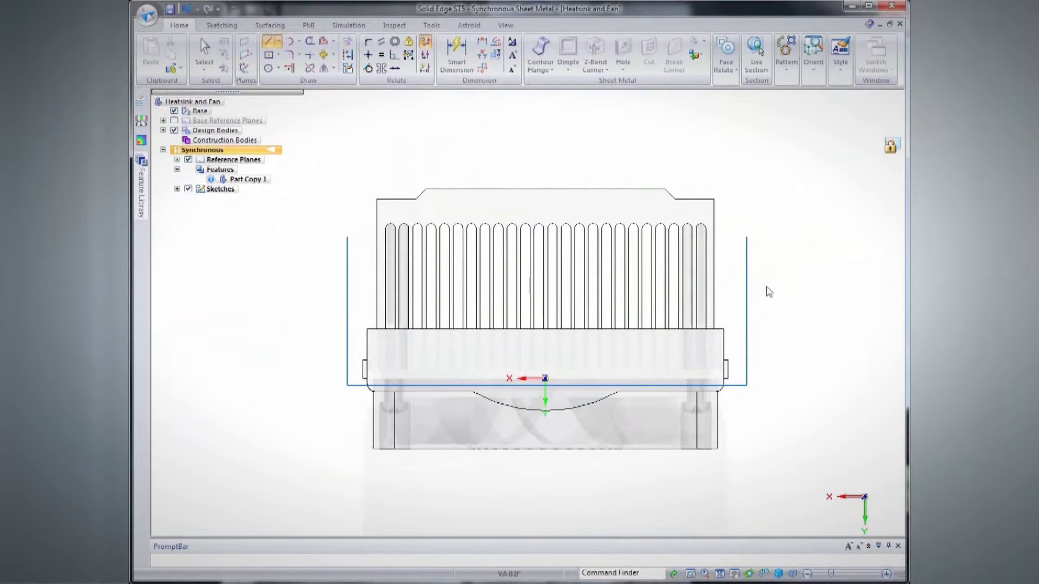
{"action": "key", "text": "Escape"}
{"action": "left_click", "coordinate": [714, 267]}
{"action": "left_click", "coordinate": [726, 293]}
{"action": "left_click", "coordinate": [352, 276]}
{"action": "type", "text": "4"}
{"action": "key", "text": "Return"}
{"action": "left_click", "coordinate": [368, 385]}
{"action": "left_click", "coordinate": [319, 388]}
{"action": "type", "text": "4"}
{"action": "key", "text": "Return"}
{"action": "key", "text": "Escape"}
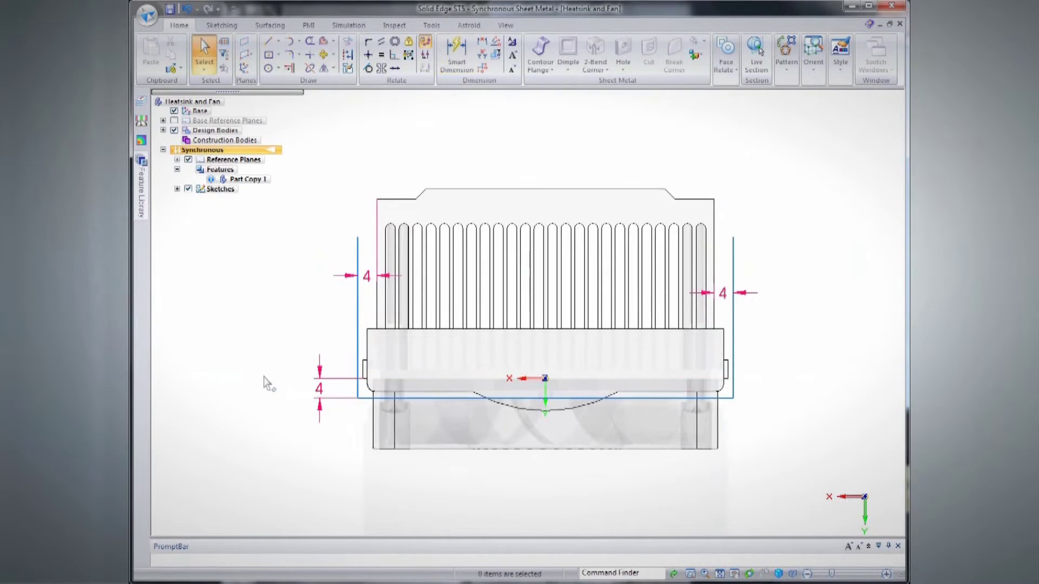
Step: Build a Contour Flange from the sketched lines in isometric view
{"action": "key", "text": "ctrl+i"}
{"action": "right_click", "coordinate": [306, 287]}
{"action": "left_click", "coordinate": [352, 294]}
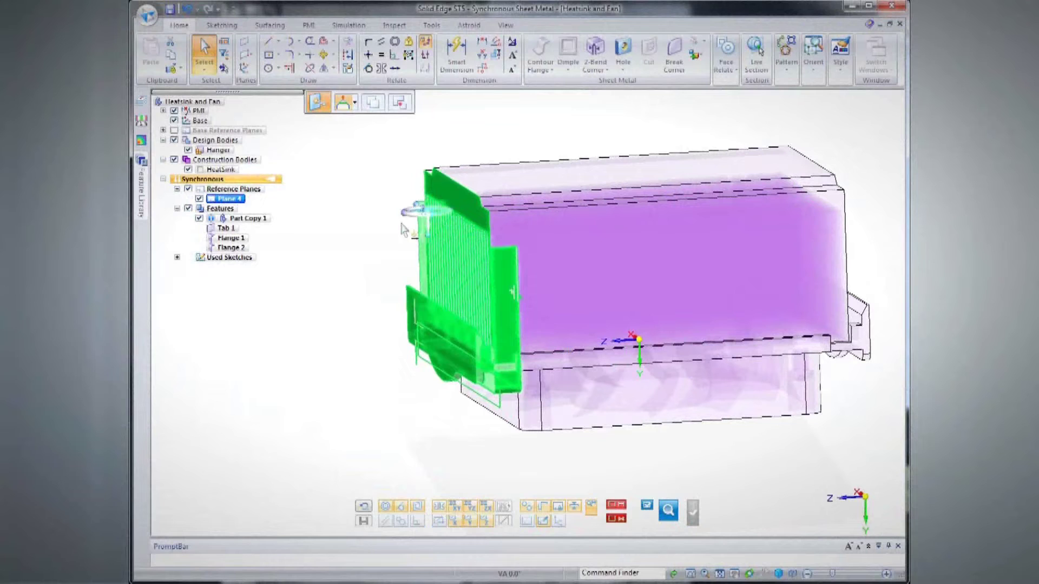
Step: Move the heatsink to a new position with the steering wheel
{"action": "left_click", "coordinate": [403, 229]}
{"action": "left_click", "coordinate": [343, 251]}
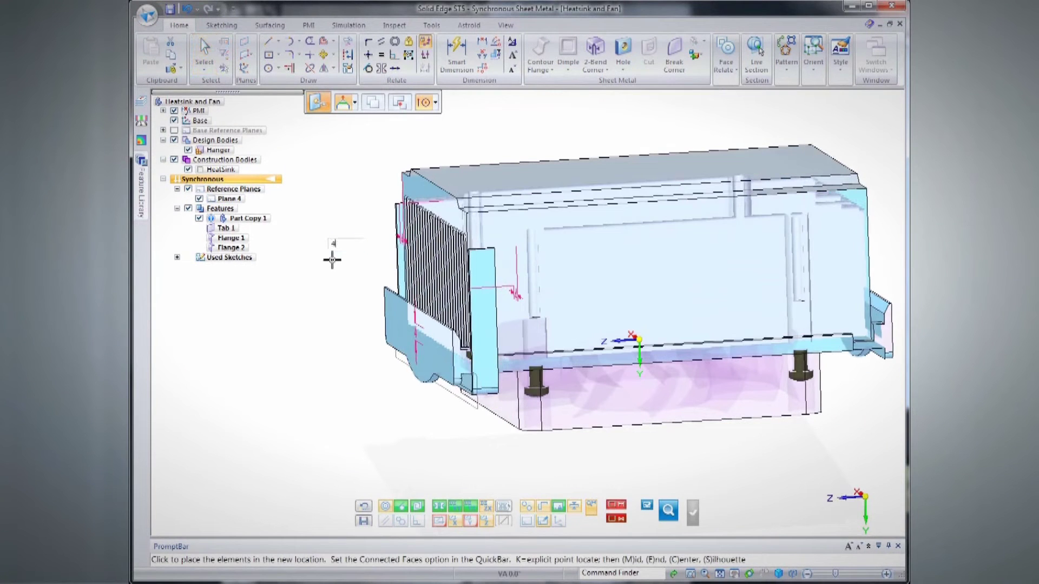
{"action": "left_click", "coordinate": [431, 202]}
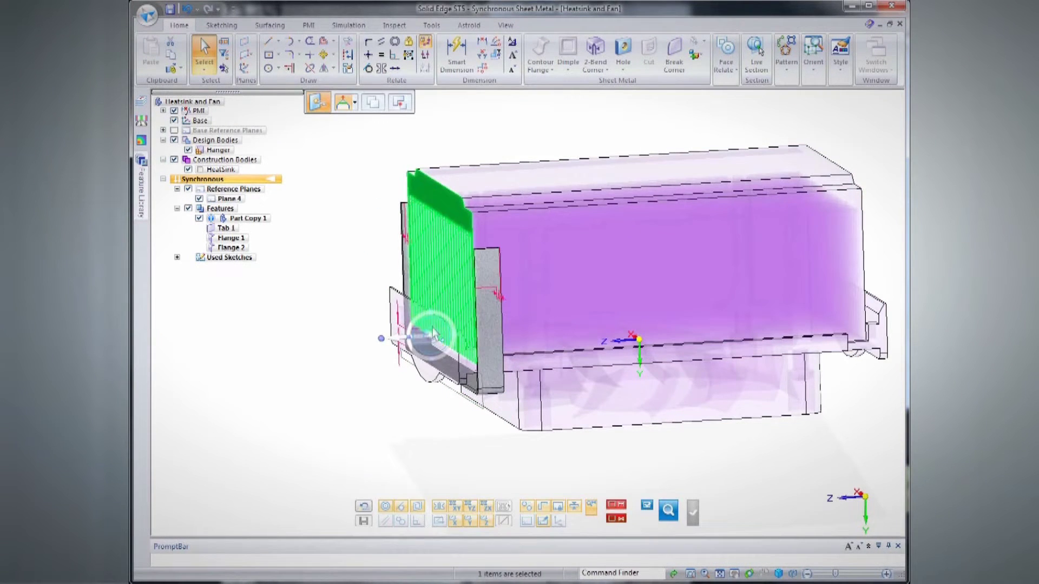
{"action": "left_click", "coordinate": [432, 334]}
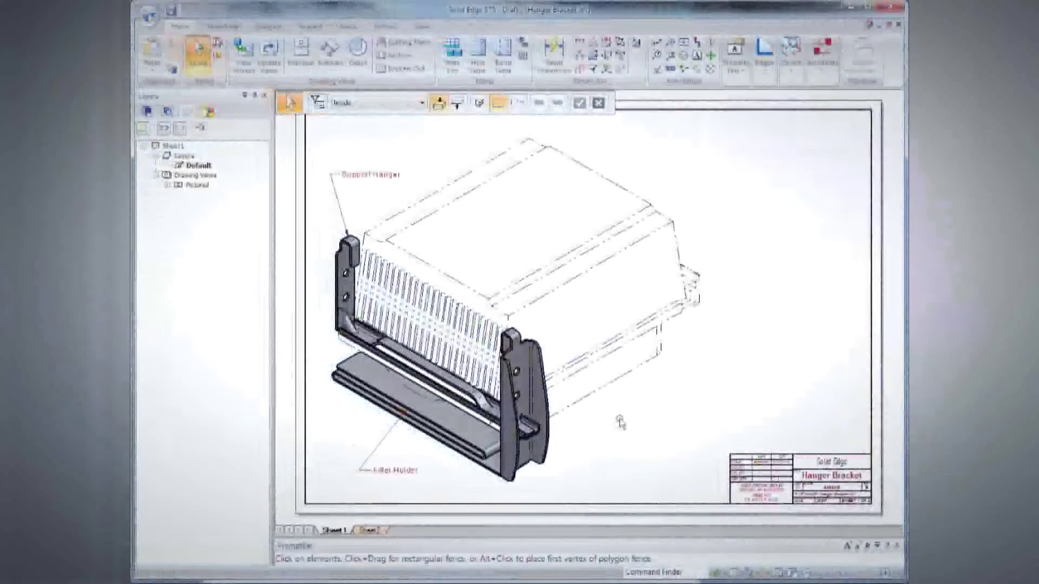
Step: Place a DETAIL A view of the hanger's lower end at the sheet's upper right
{"action": "right_click", "coordinate": [620, 422]}
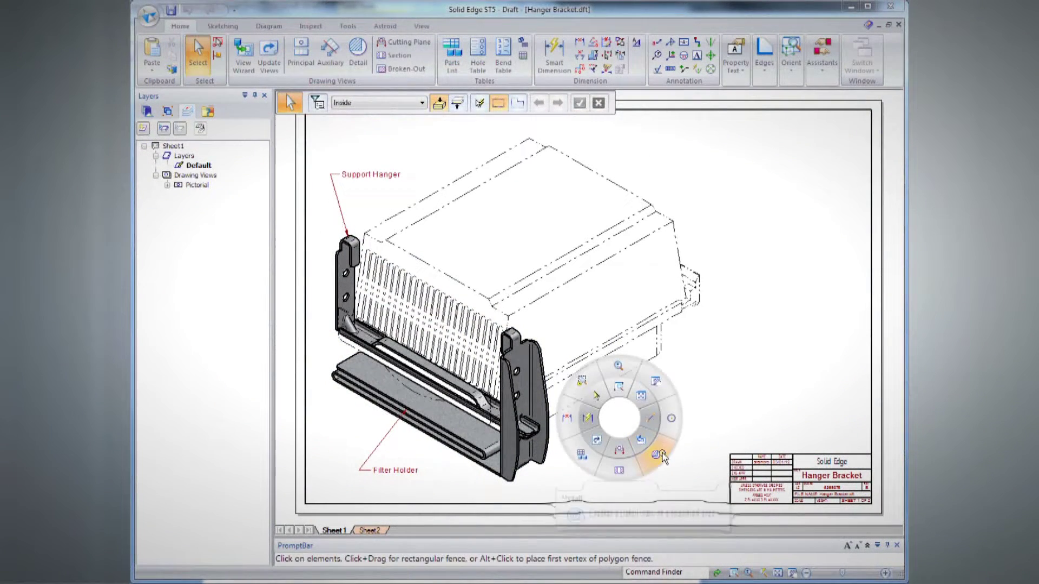
{"action": "left_click", "coordinate": [661, 456]}
{"action": "left_click", "coordinate": [538, 432]}
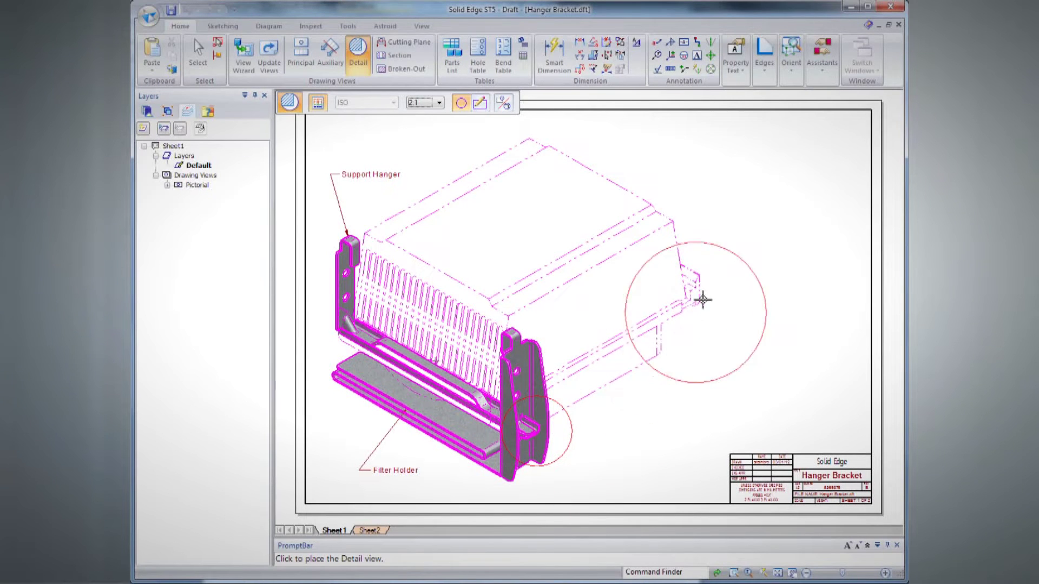
{"action": "left_click", "coordinate": [774, 208]}
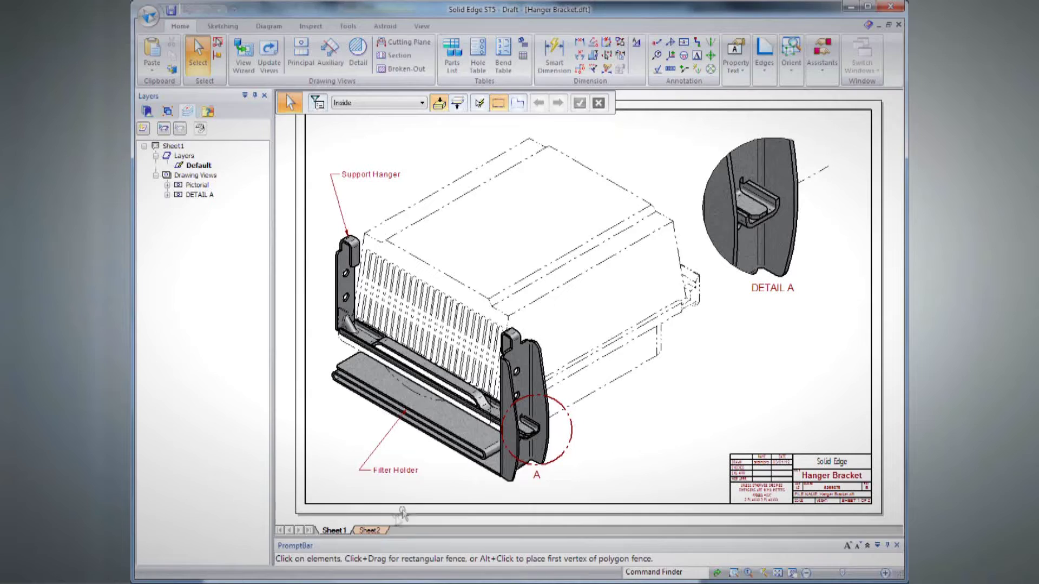
Step: Switch to Sheet2 of the drawing
{"action": "left_click", "coordinate": [368, 530]}
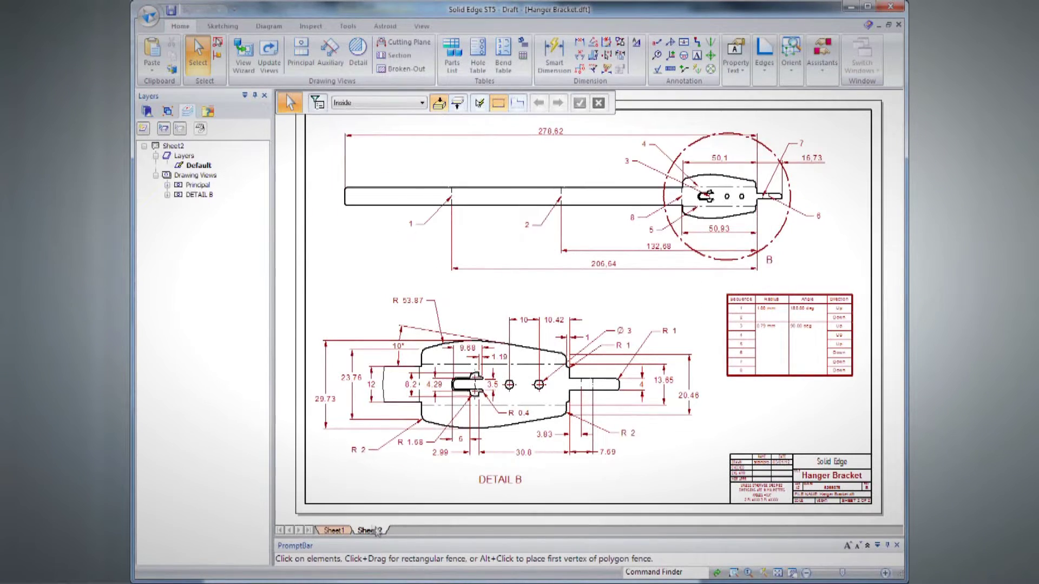
{"action": "scroll", "coordinate": [416, 465], "scroll_direction": "up", "scroll_amount": 5}
{"action": "scroll", "coordinate": [291, 522], "scroll_direction": "up", "scroll_amount": 2}
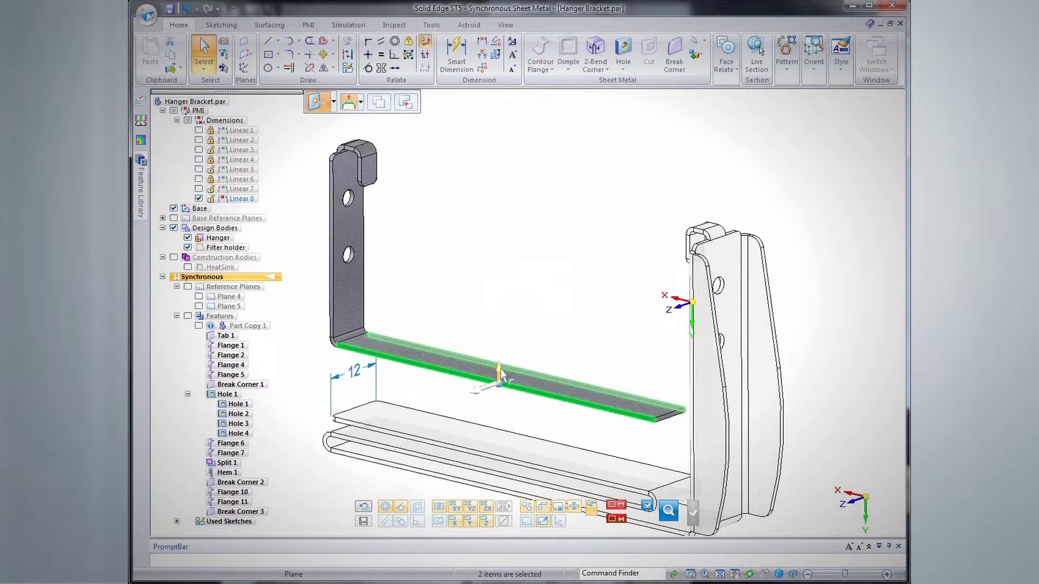
Step: Add a flange on the bracket's long bottom edge, switching material from Outside to Inside
{"action": "left_click", "coordinate": [500, 371]}
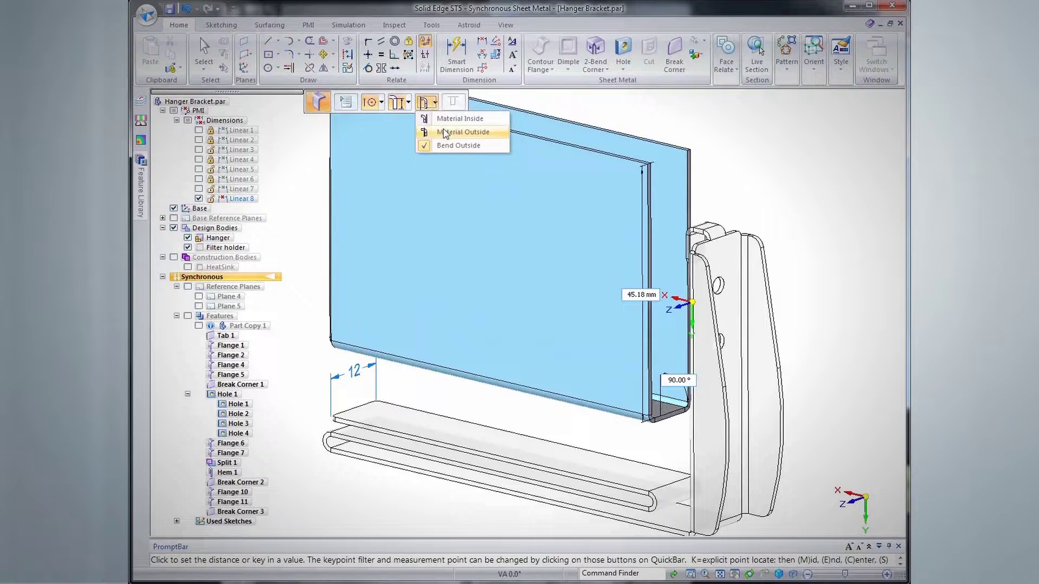
{"action": "left_click", "coordinate": [443, 133]}
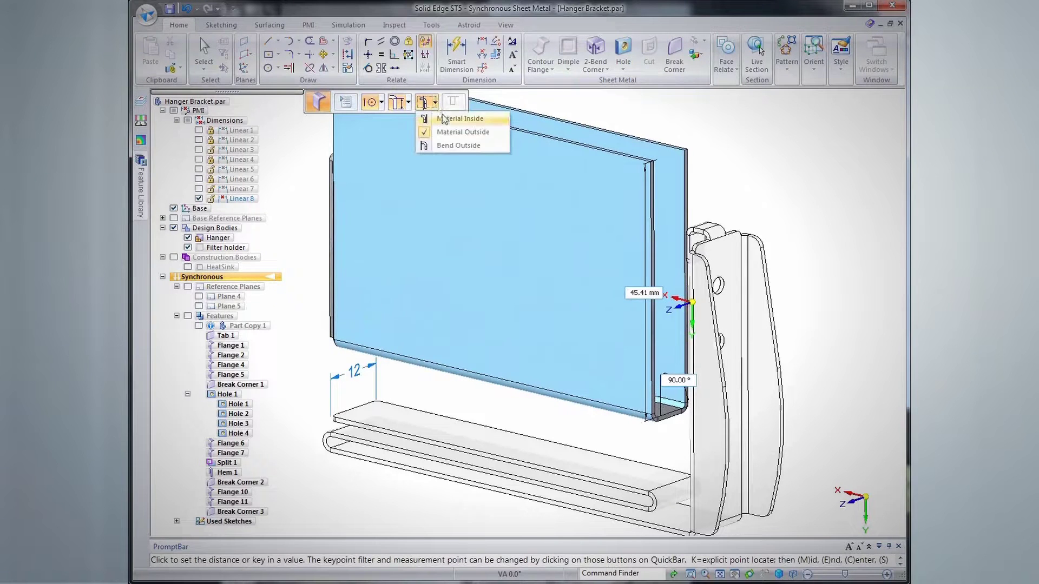
{"action": "left_click", "coordinate": [444, 119]}
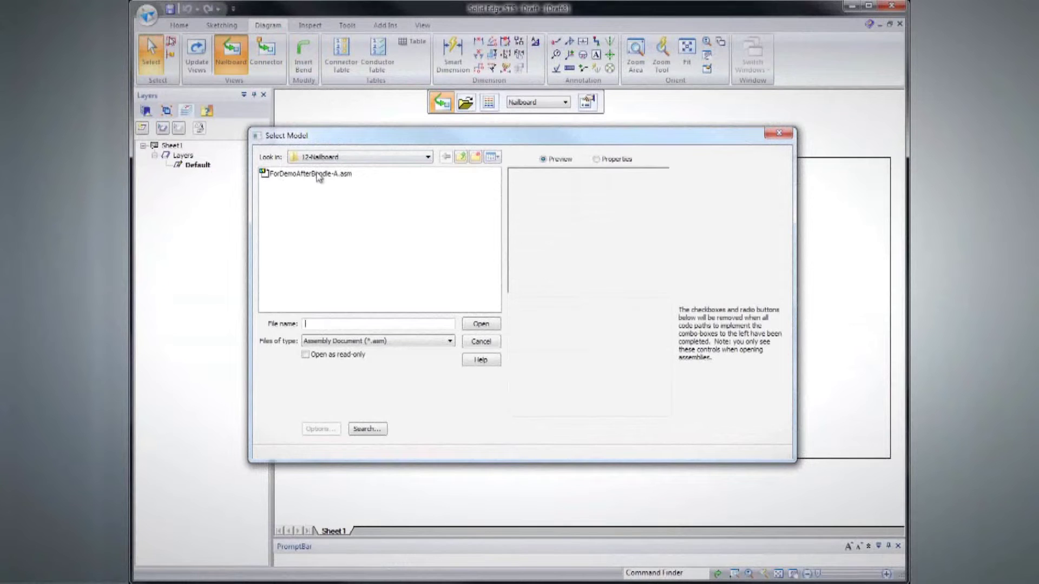
Step: Create a nailboard from ForDemoAfterBundle-A.asm with a chosen board fill style
{"action": "left_click", "coordinate": [318, 174]}
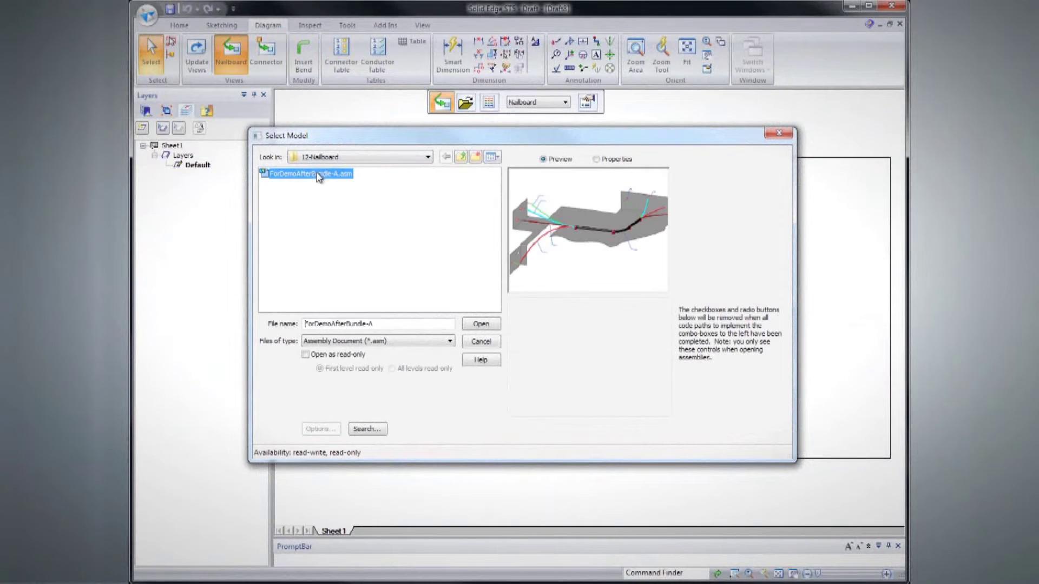
{"action": "left_click", "coordinate": [469, 323]}
{"action": "left_click", "coordinate": [562, 320]}
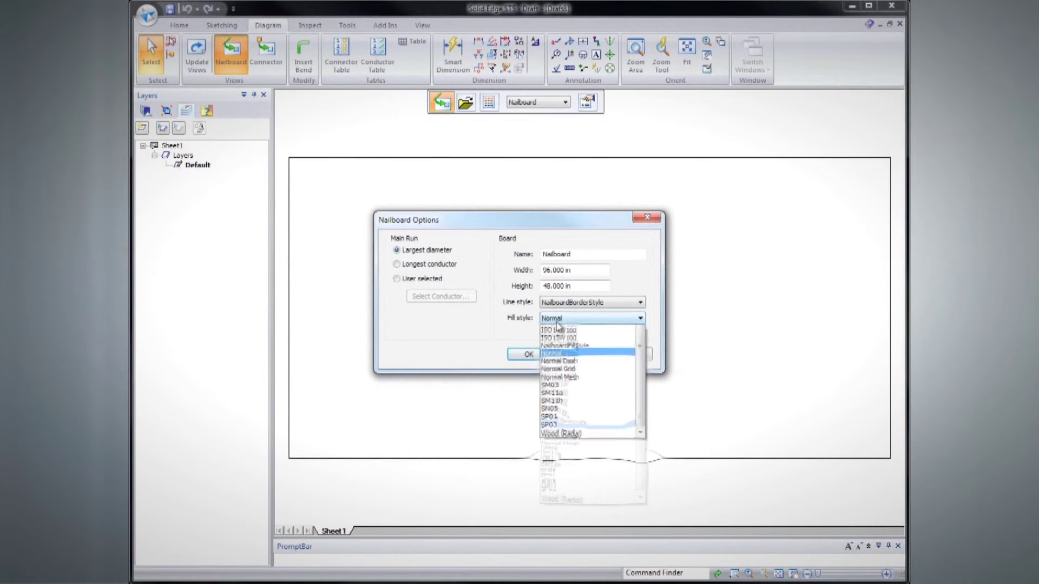
{"action": "left_click", "coordinate": [588, 439]}
{"action": "left_click", "coordinate": [529, 353]}
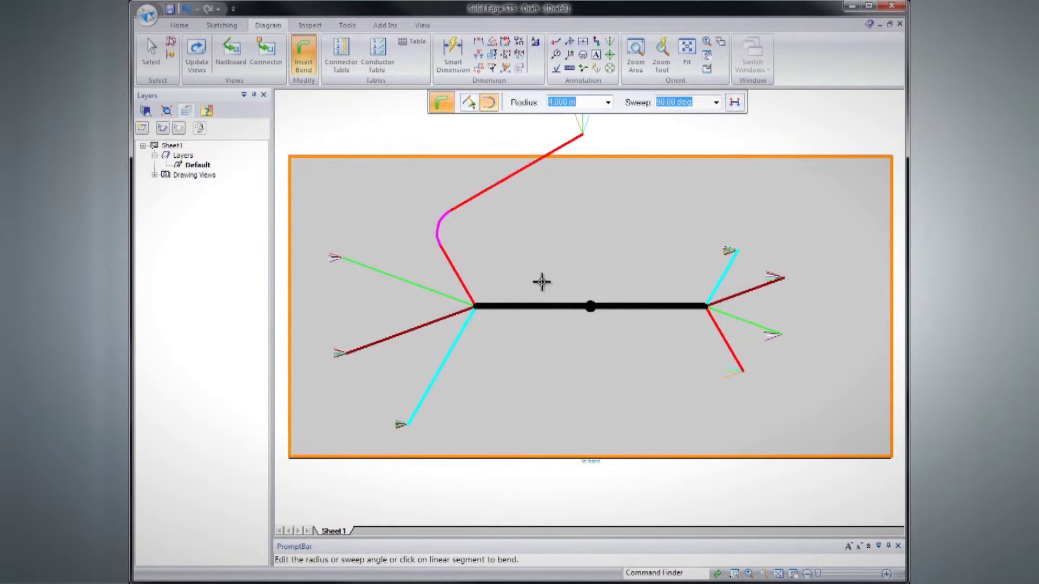
Step: Insert a 90° bend into the harness trunk segment
{"action": "left_click", "coordinate": [549, 306]}
{"action": "key", "text": "Escape"}
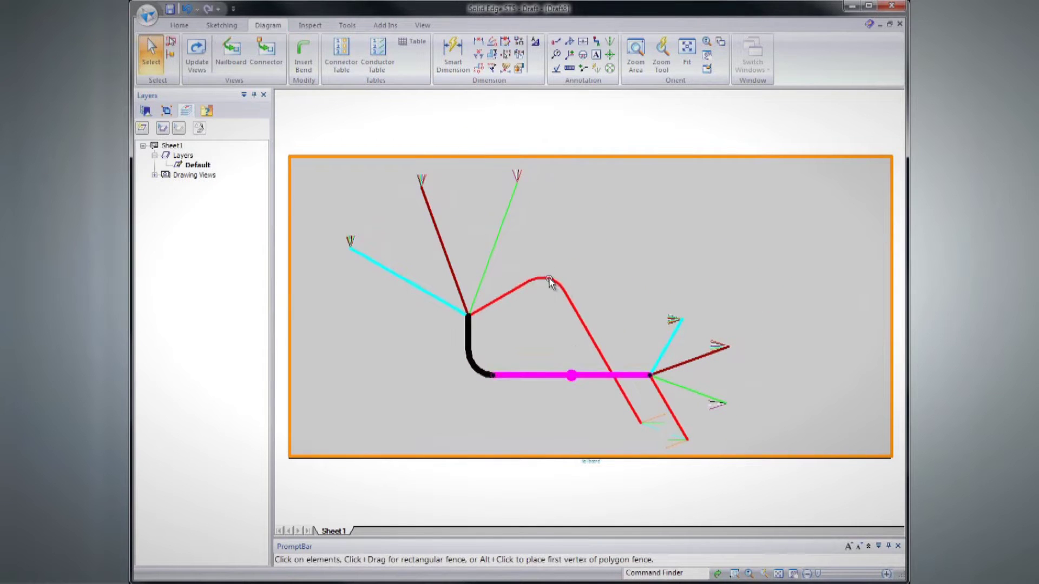
{"action": "left_click", "coordinate": [549, 281]}
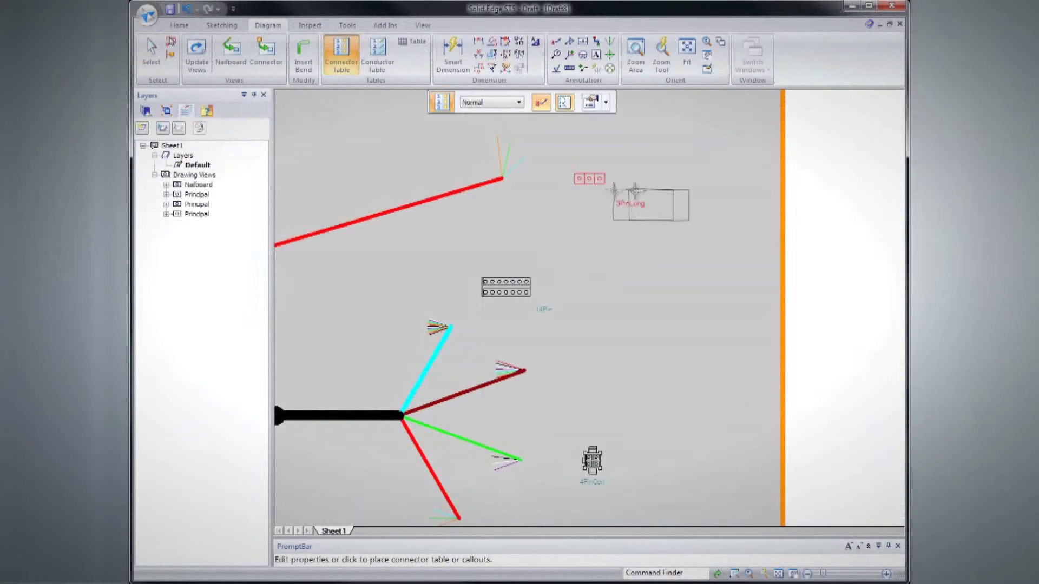
Step: Place a connector table beside a harness connector
{"action": "left_click", "coordinate": [586, 274]}
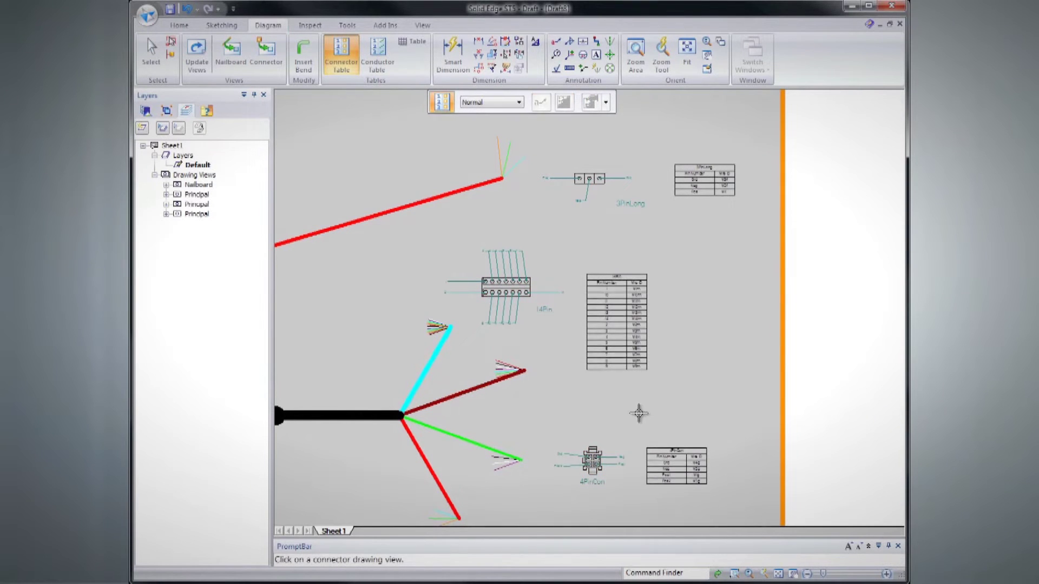
{"action": "key", "text": "Escape"}
{"action": "scroll", "coordinate": [701, 308], "scroll_direction": "up", "scroll_amount": 2}
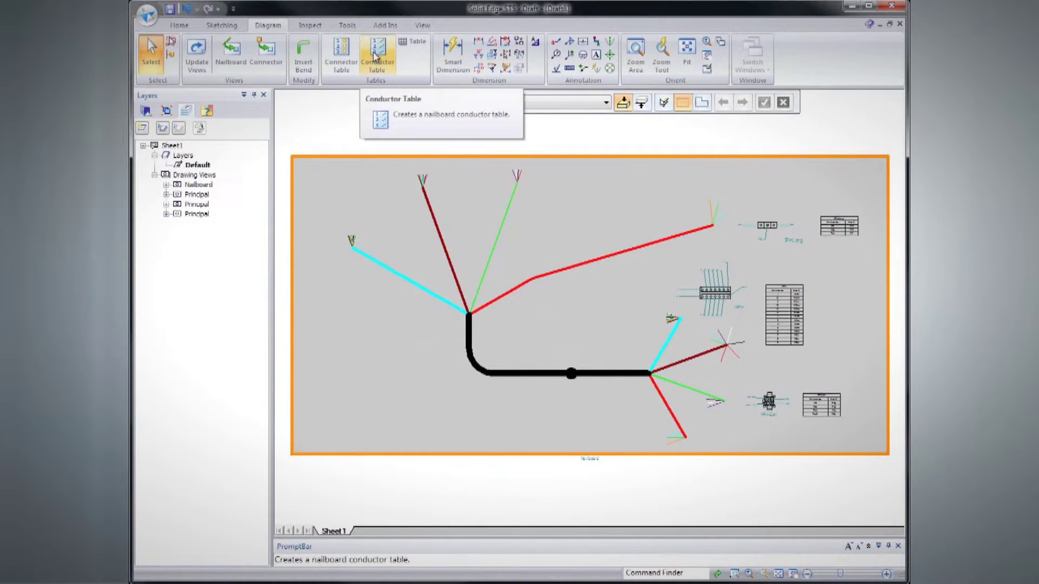
Step: Generate a conductor table from the nailboard view and check it on Sheet2
{"action": "left_click", "coordinate": [374, 55]}
{"action": "left_click", "coordinate": [488, 372]}
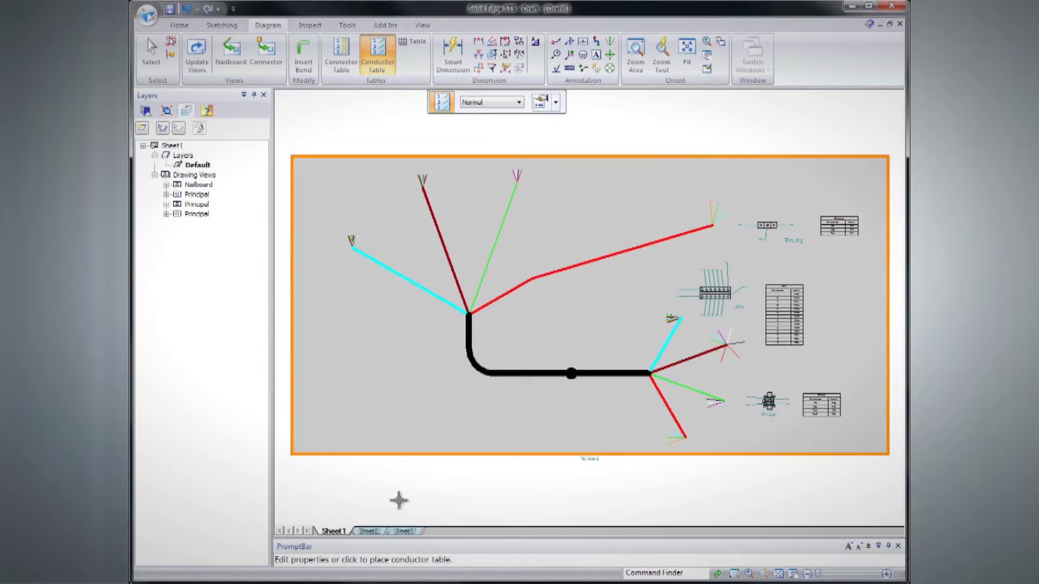
{"action": "left_click", "coordinate": [369, 532]}
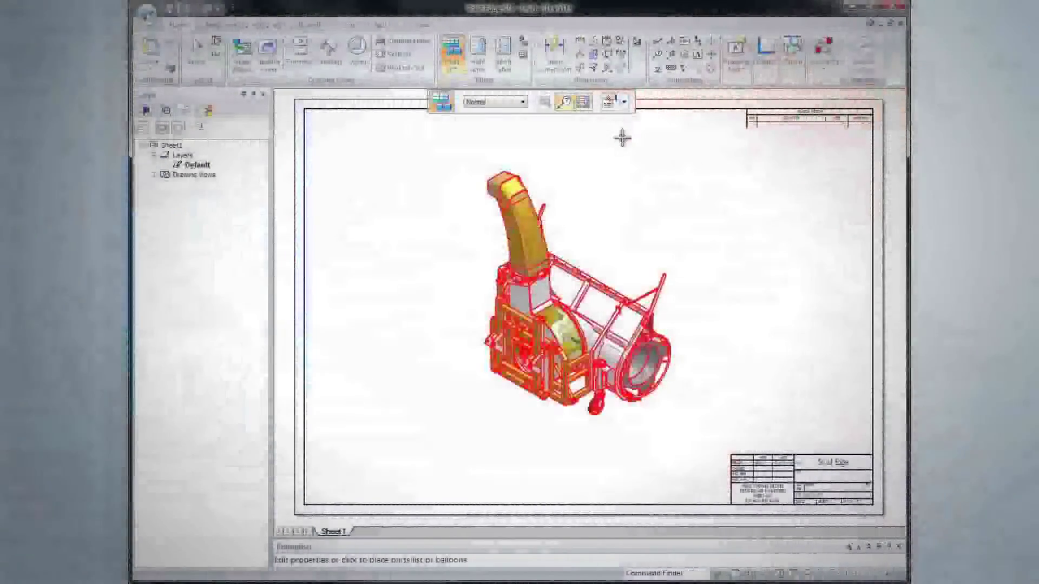
Step: Auto-balloon the chute assembly's isometric view with numbered item balloons
{"action": "left_click", "coordinate": [541, 204]}
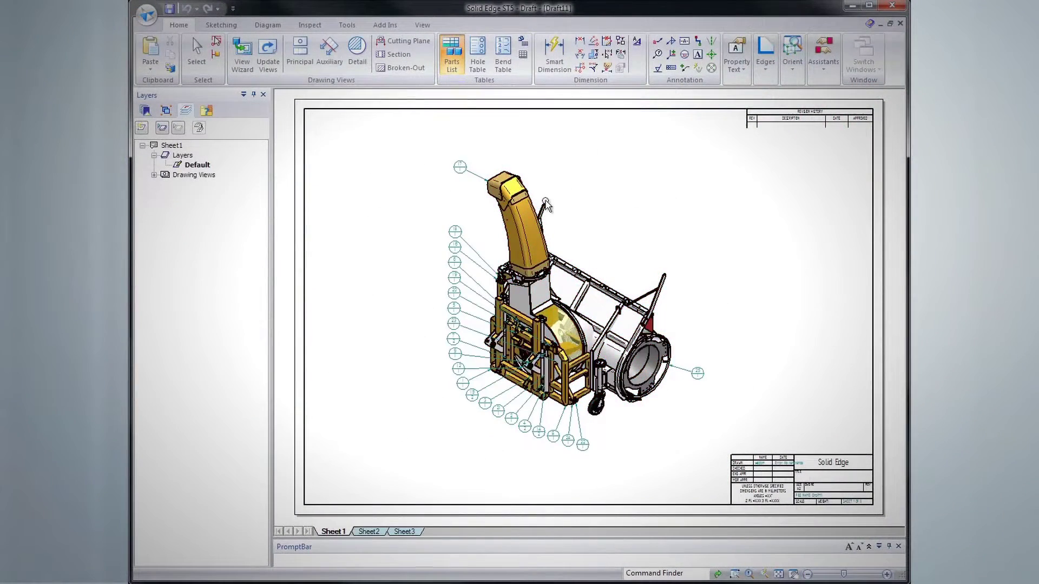
{"action": "key", "text": "Escape"}
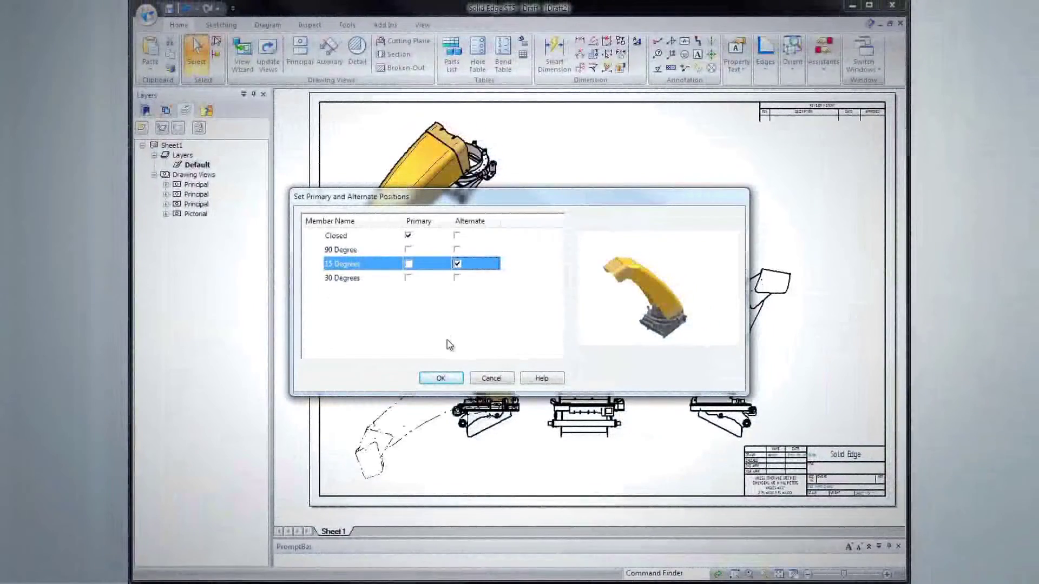
Step: Confirm the chute positions, then update the right-hand view as Shaded with Edges
{"action": "left_click", "coordinate": [448, 378]}
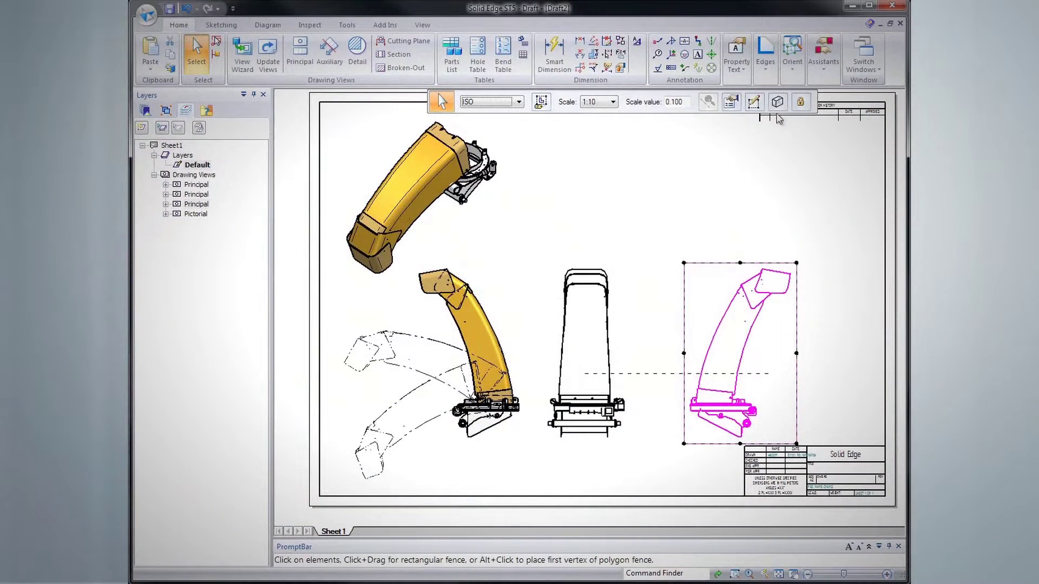
{"action": "left_click", "coordinate": [780, 105]}
{"action": "left_click", "coordinate": [804, 159]}
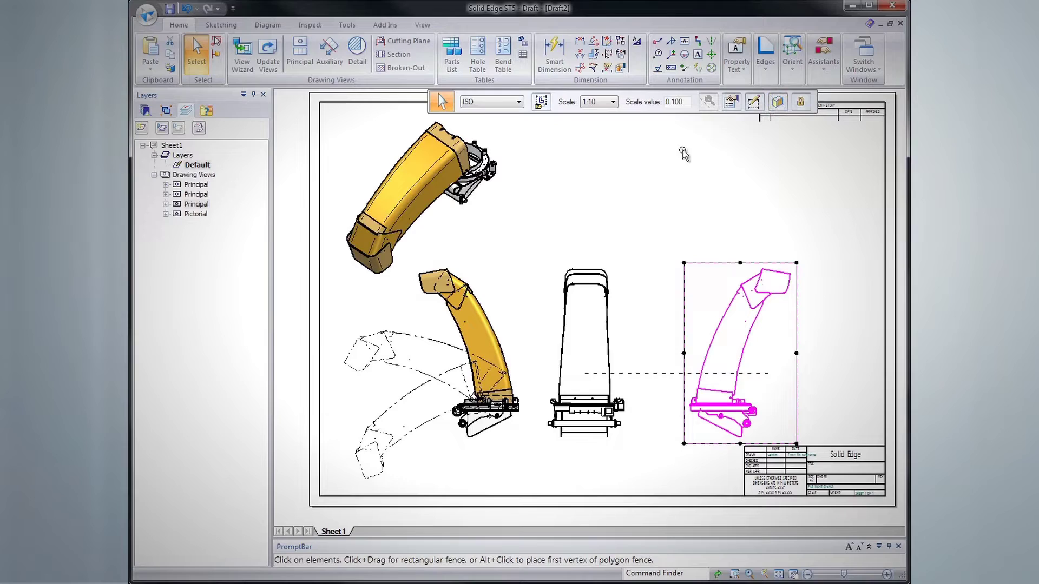
{"action": "left_click", "coordinate": [275, 65]}
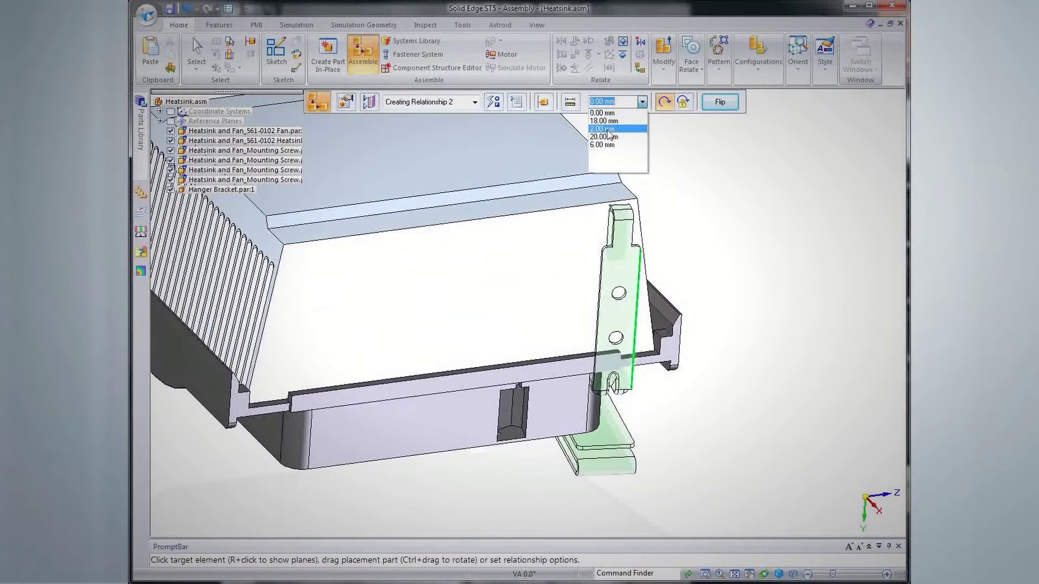
Step: Mate the hanger bracket's face to the heatsink housing face as relationship 3
{"action": "left_click", "coordinate": [664, 327]}
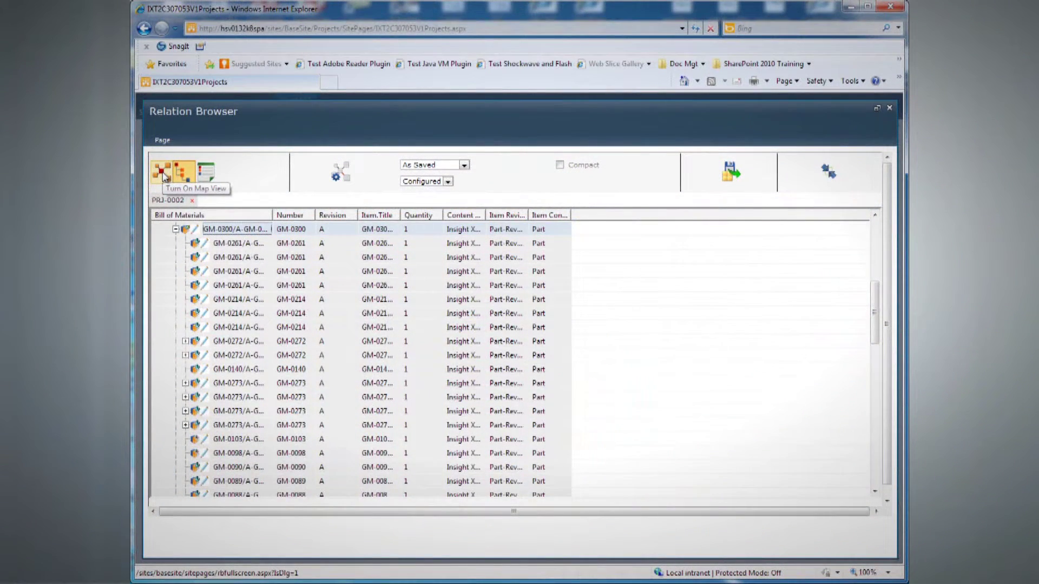
Step: Show PRJ-0002's related parts as a map graph, trying Balloon and Organic layouts
{"action": "left_click", "coordinate": [162, 173]}
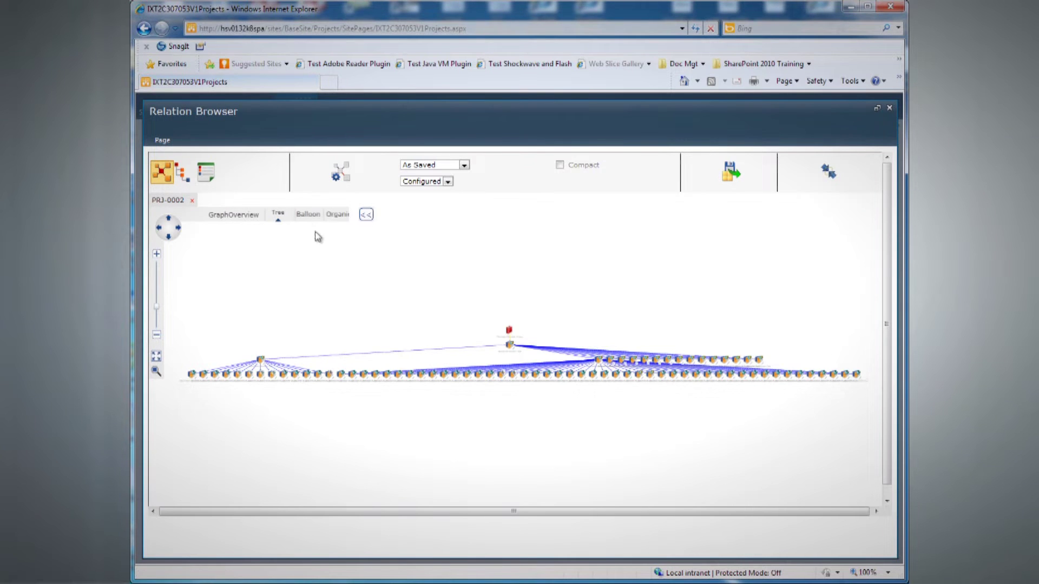
{"action": "left_click", "coordinate": [307, 215]}
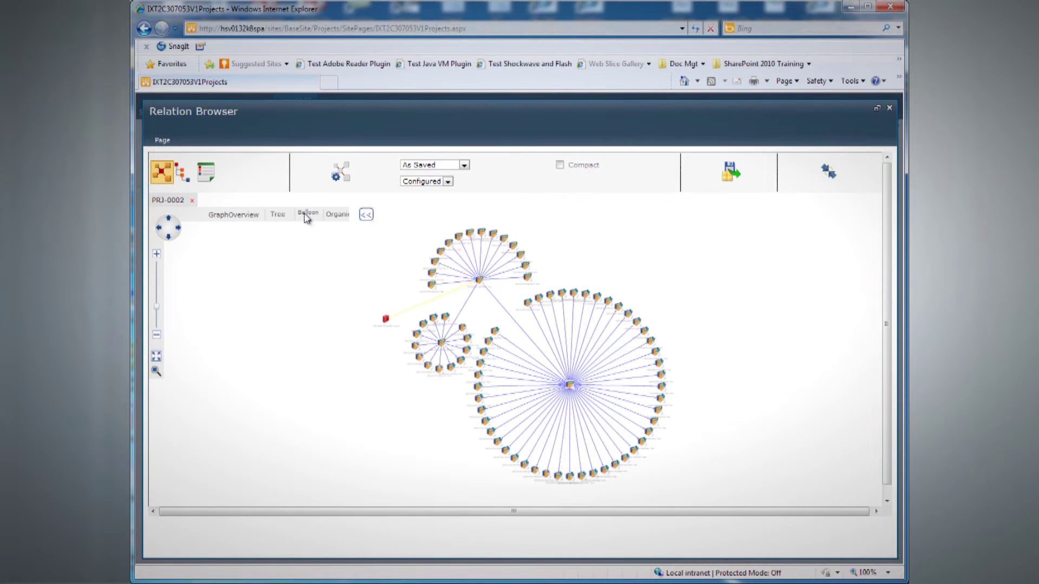
{"action": "left_click", "coordinate": [338, 215]}
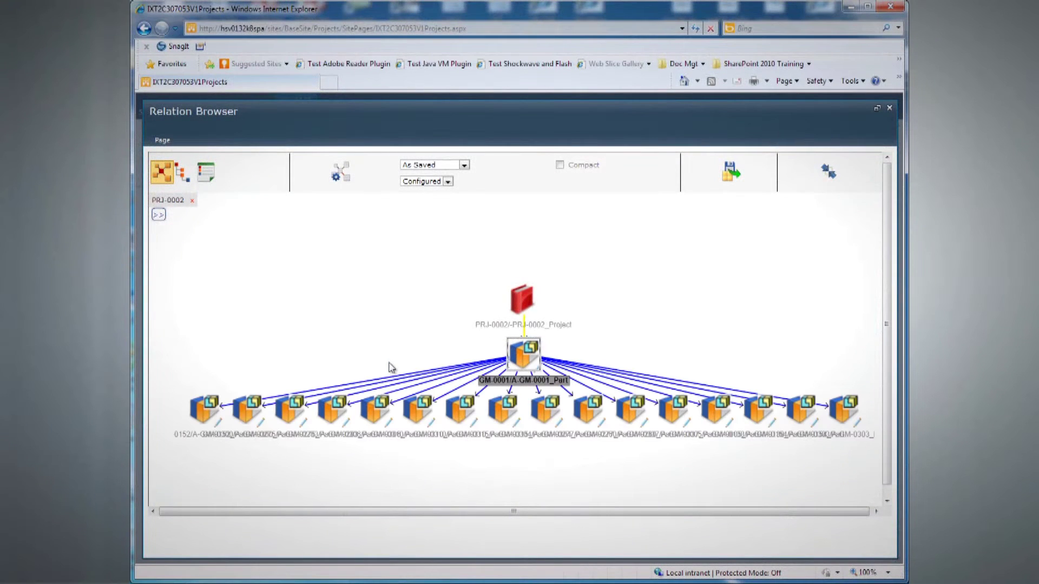
{"action": "left_click", "coordinate": [158, 215]}
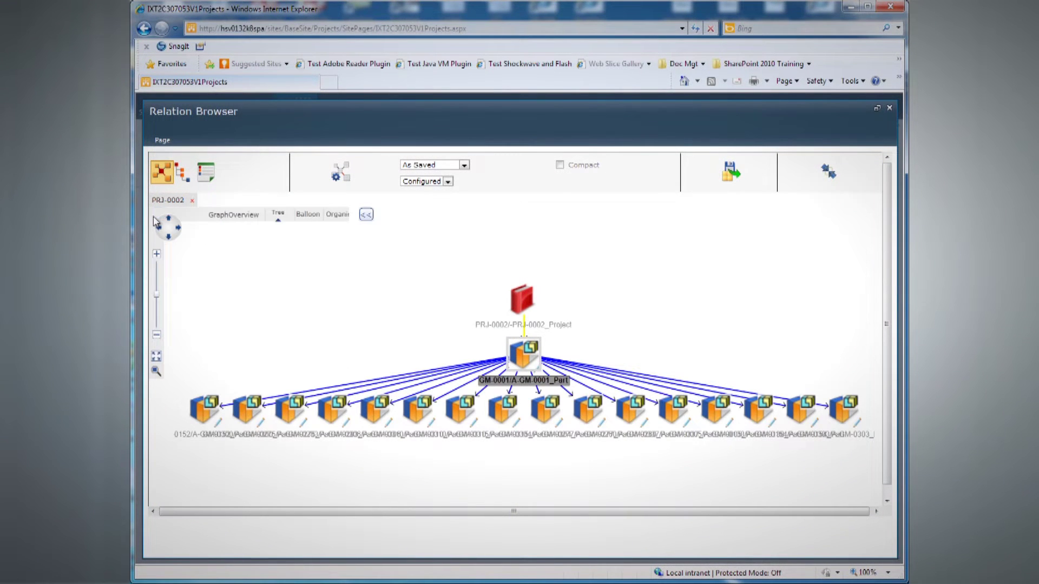
{"action": "left_click", "coordinate": [313, 217]}
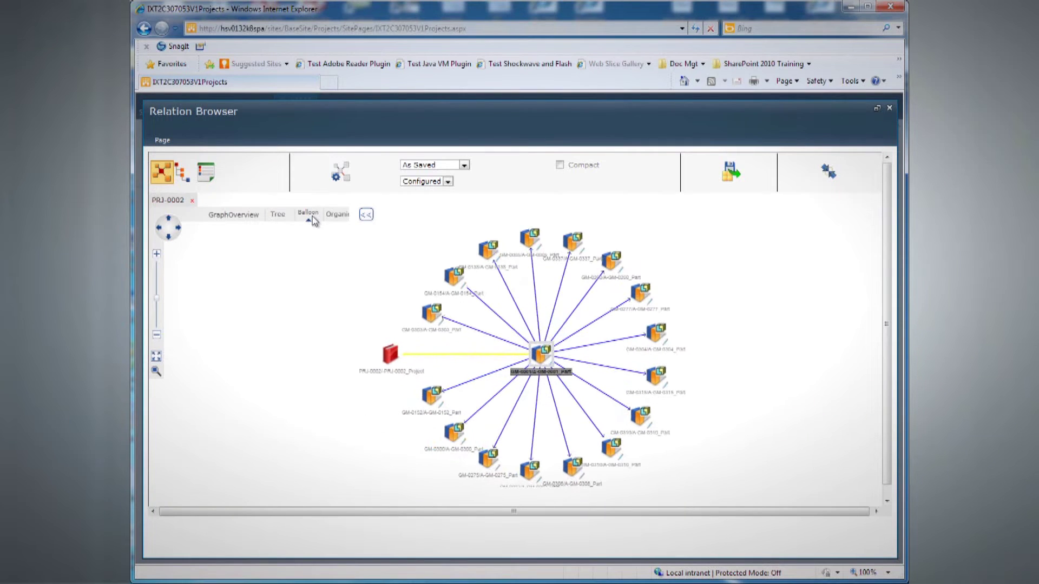
{"action": "left_click", "coordinate": [336, 217]}
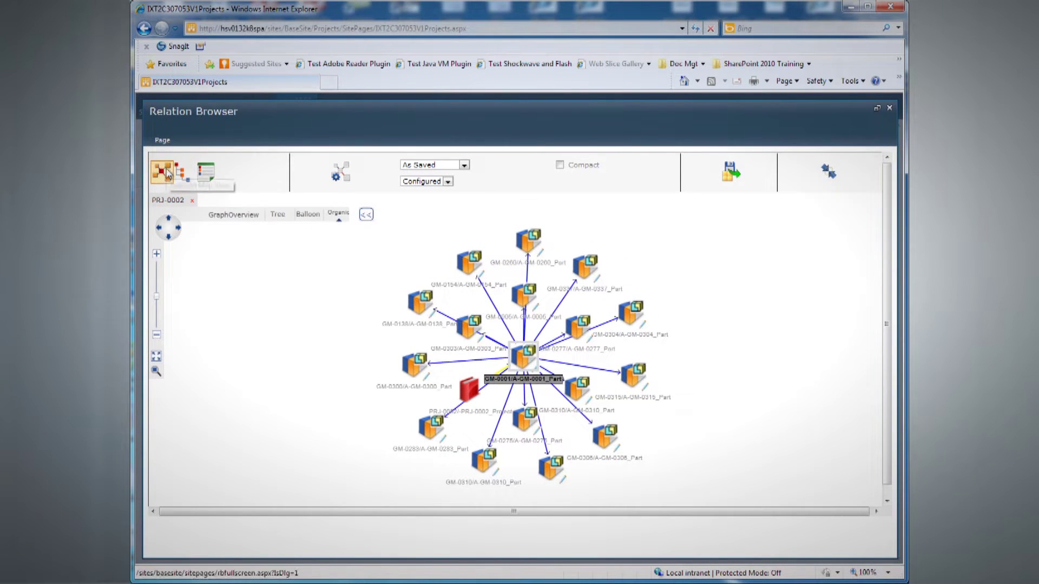
Step: Pan the graph to other parts and open a part's status card preview
{"action": "left_click", "coordinate": [182, 172]}
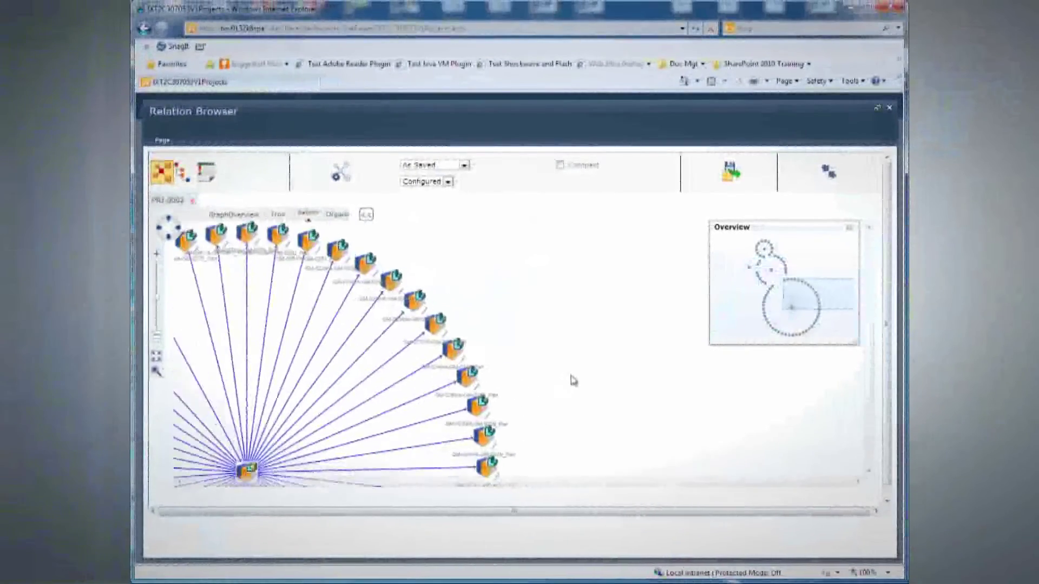
{"action": "left_click_drag", "start_coordinate": [835, 303], "coordinate": [806, 291]}
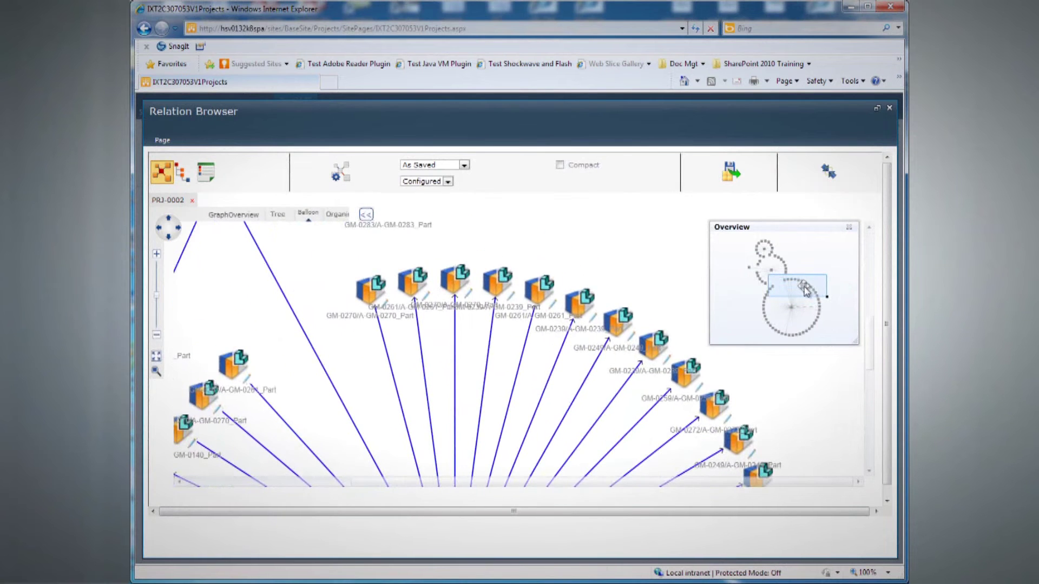
{"action": "double_click", "coordinate": [540, 292]}
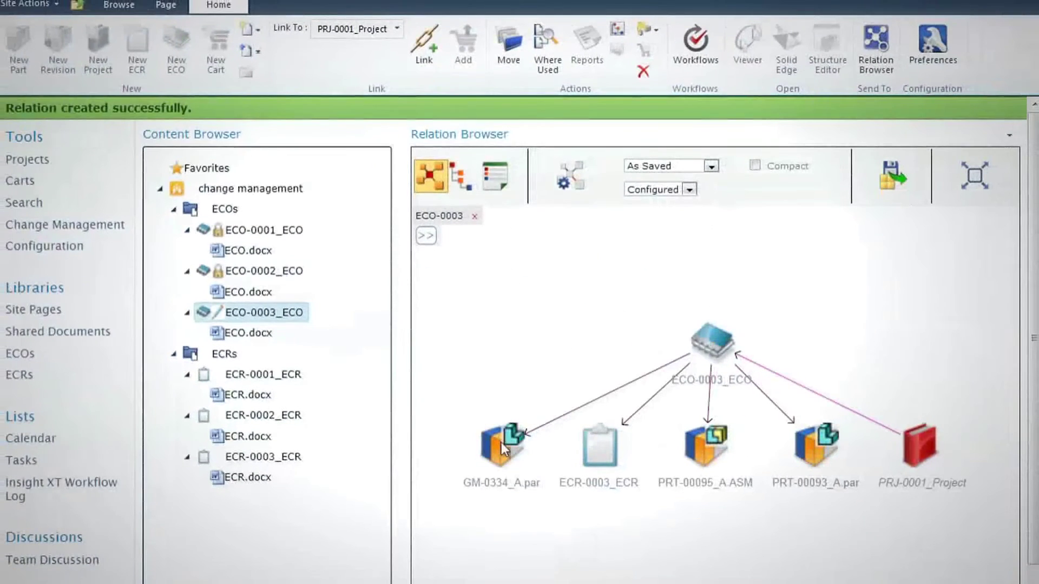
Step: Show GM-0334_A.par in the Status Card preview and enlarge the card
{"action": "right_click", "coordinate": [501, 442]}
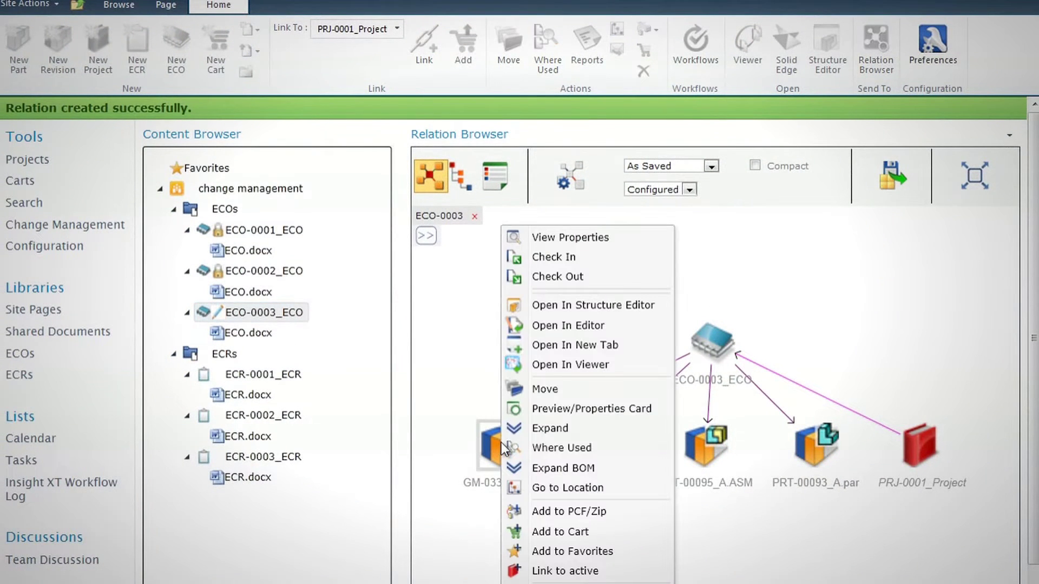
{"action": "left_click", "coordinate": [579, 410]}
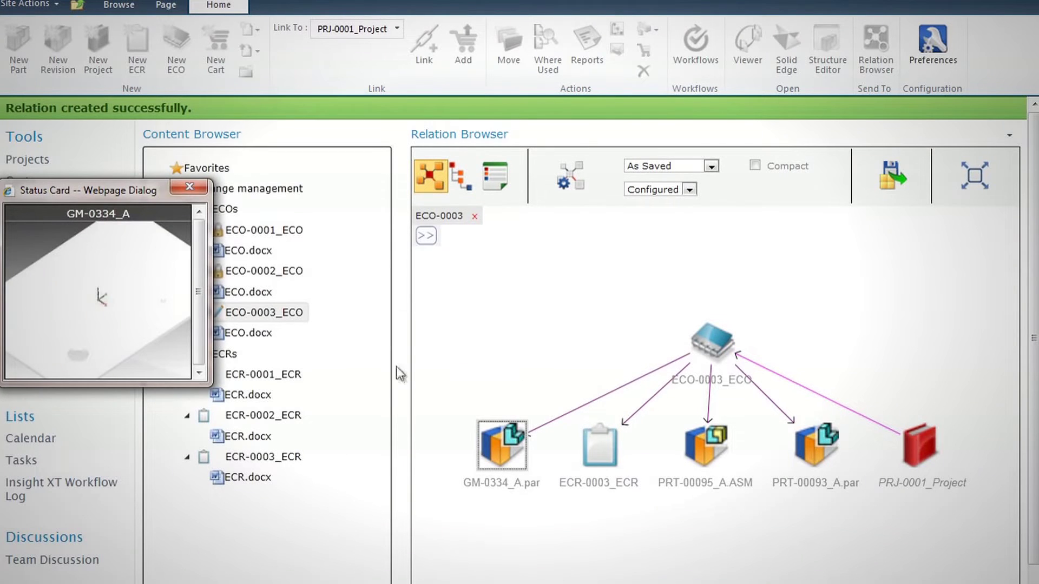
{"action": "left_click_drag", "start_coordinate": [210, 381], "coordinate": [244, 411]}
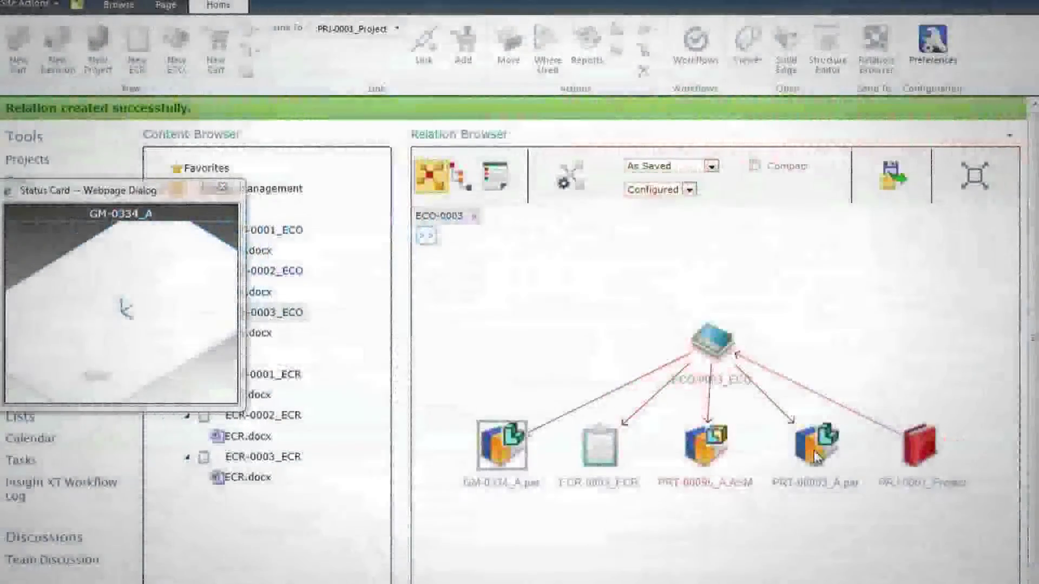
Step: Preview PRT-00093_A.par in the Status Card, then close the preview
{"action": "right_click", "coordinate": [813, 450]}
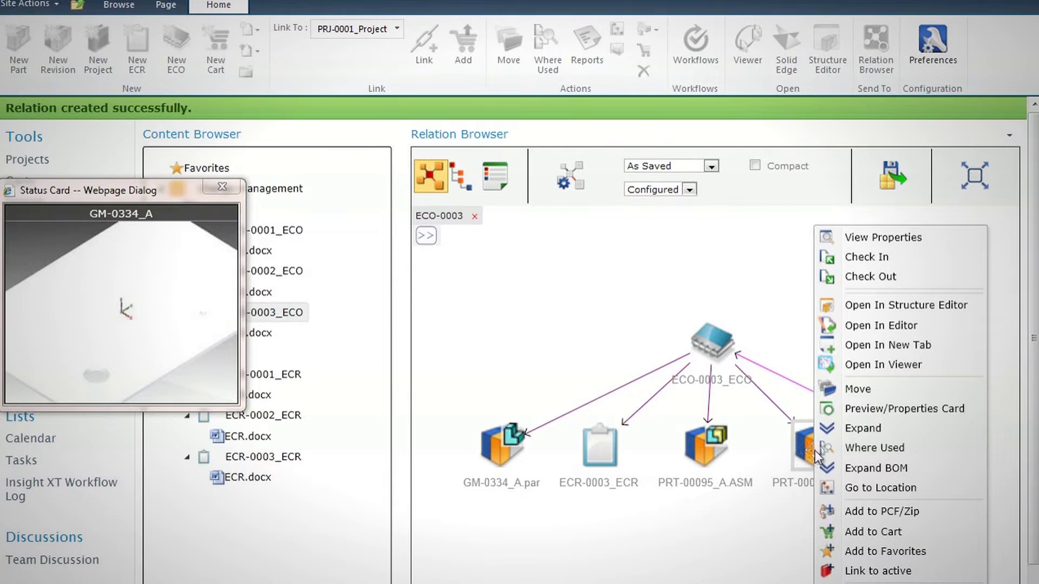
{"action": "left_click", "coordinate": [869, 410]}
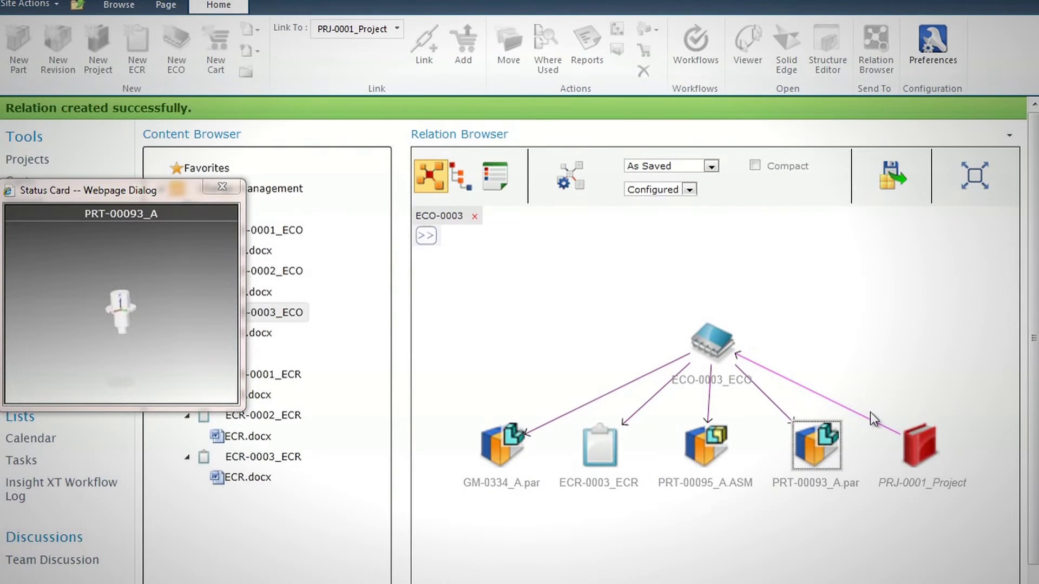
{"action": "left_click", "coordinate": [219, 189]}
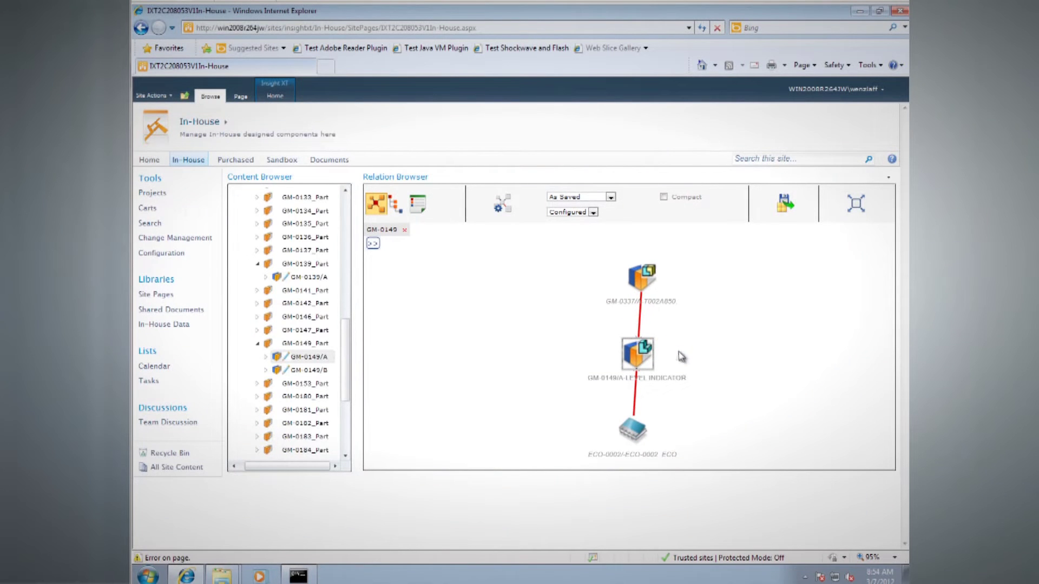
Step: Arrange GM-0149's relations as a horizontal tree and open GM-0337_A's Status Card
{"action": "right_click", "coordinate": [645, 285]}
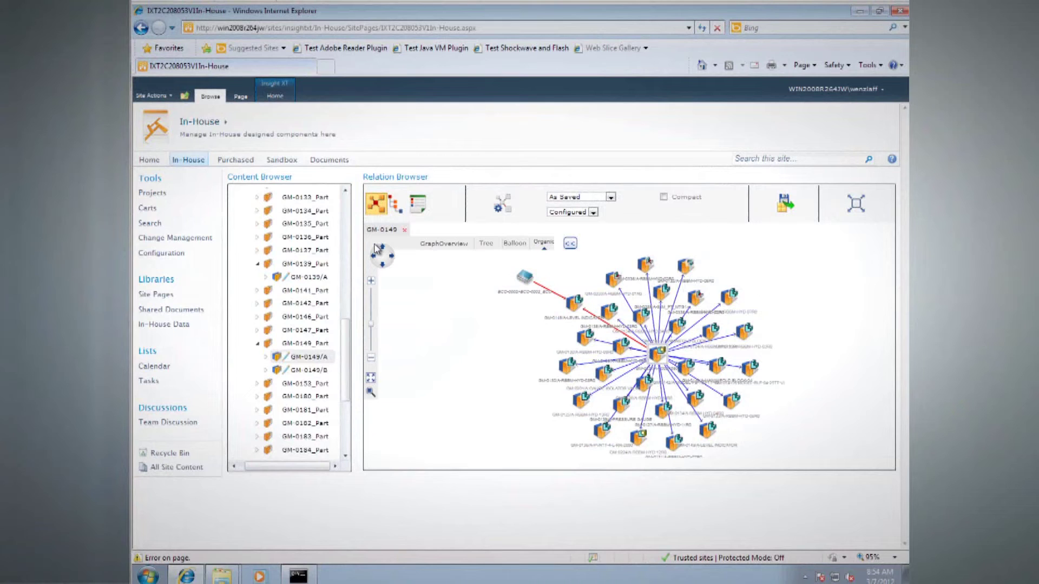
{"action": "left_click", "coordinate": [516, 244]}
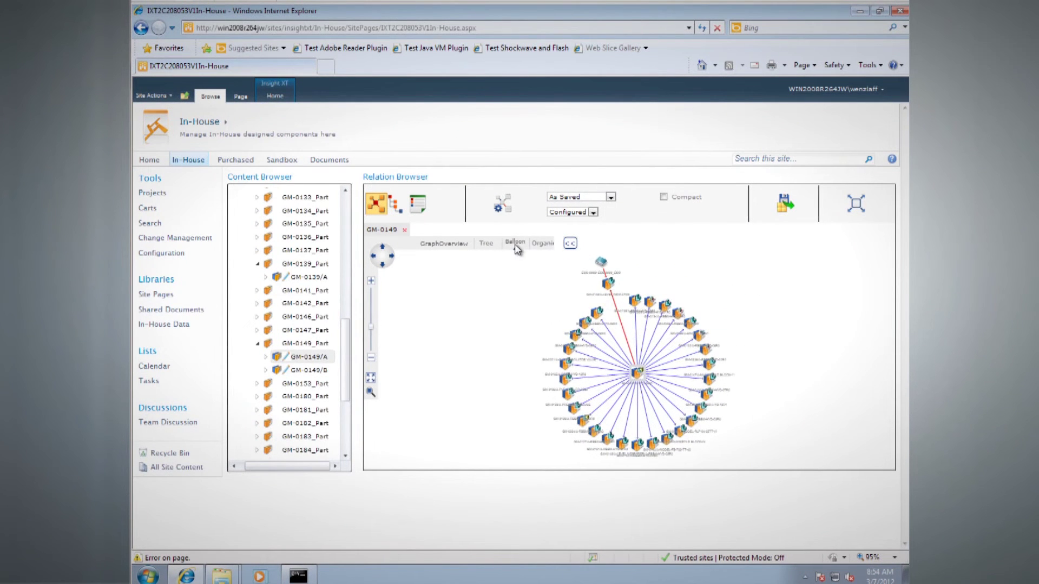
{"action": "left_click", "coordinate": [486, 244]}
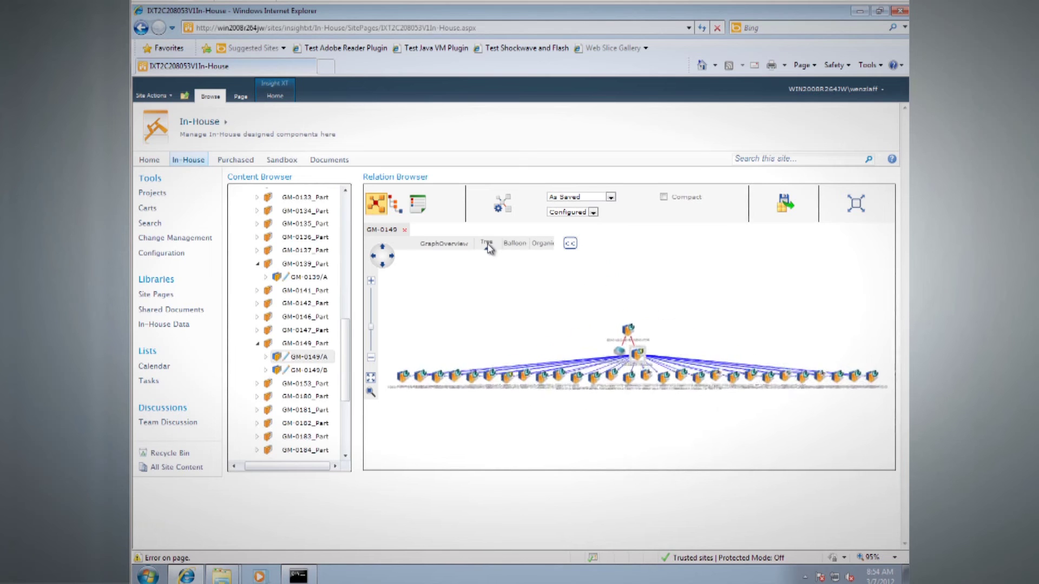
{"action": "left_click", "coordinate": [639, 372]}
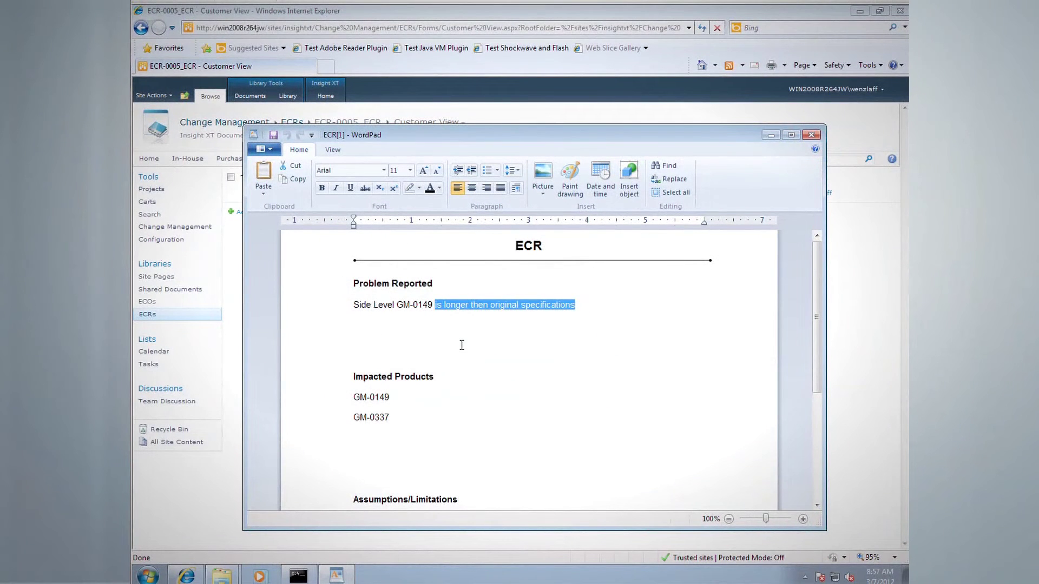
Step: After reading the ECR listing GM-0149 and GM-0337, expand GM-0337's BOM in the graph
{"action": "type", "text": "ha"}
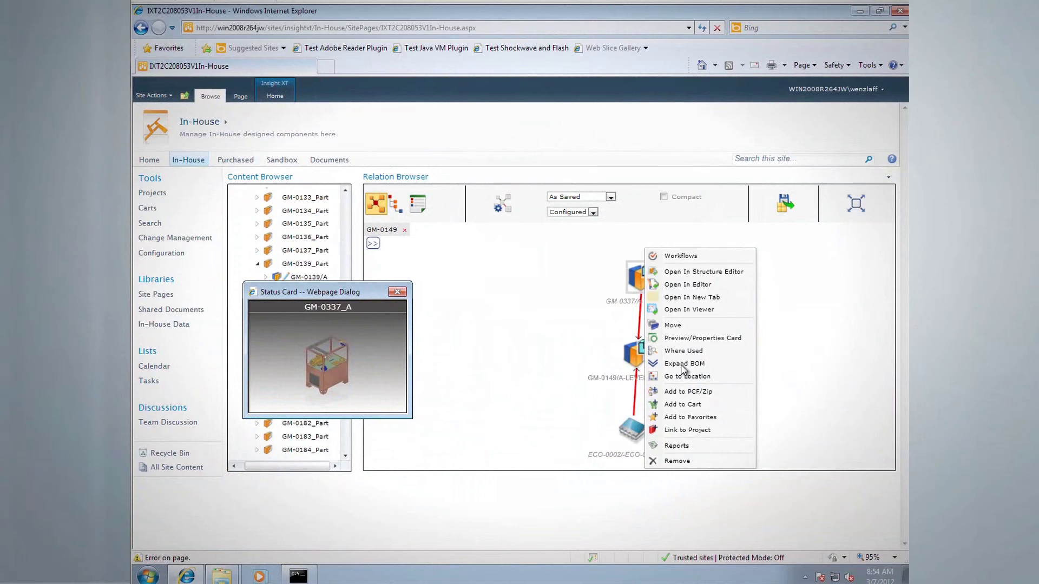
{"action": "left_click", "coordinate": [682, 364]}
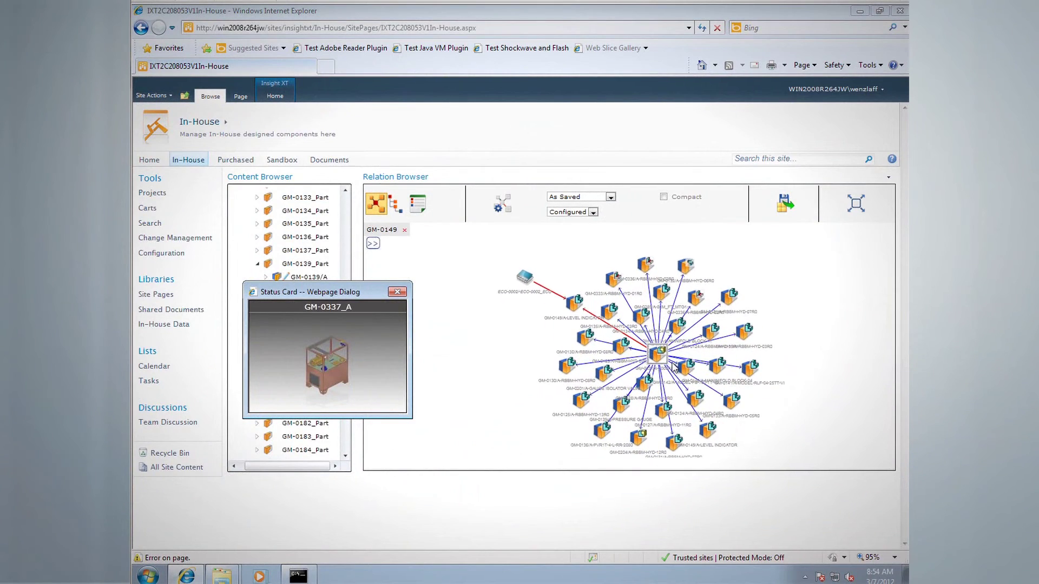